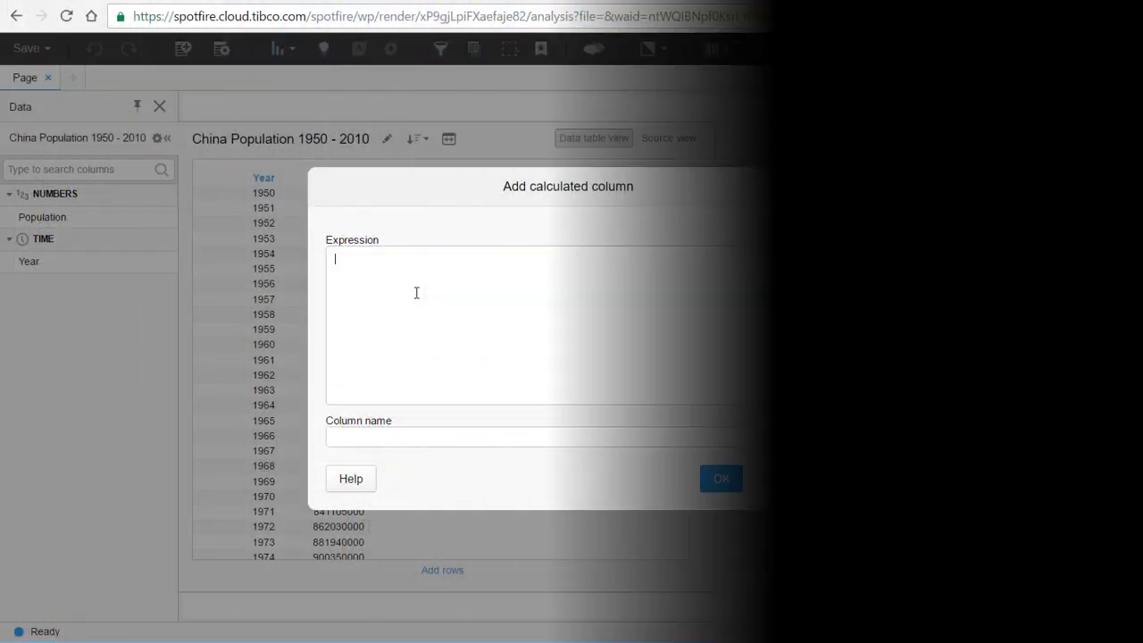
Step: Edit the draft Mid([Year]) expression for the Decade column, then clear it entirely
{"action": "type", "text": "d([Year])"}
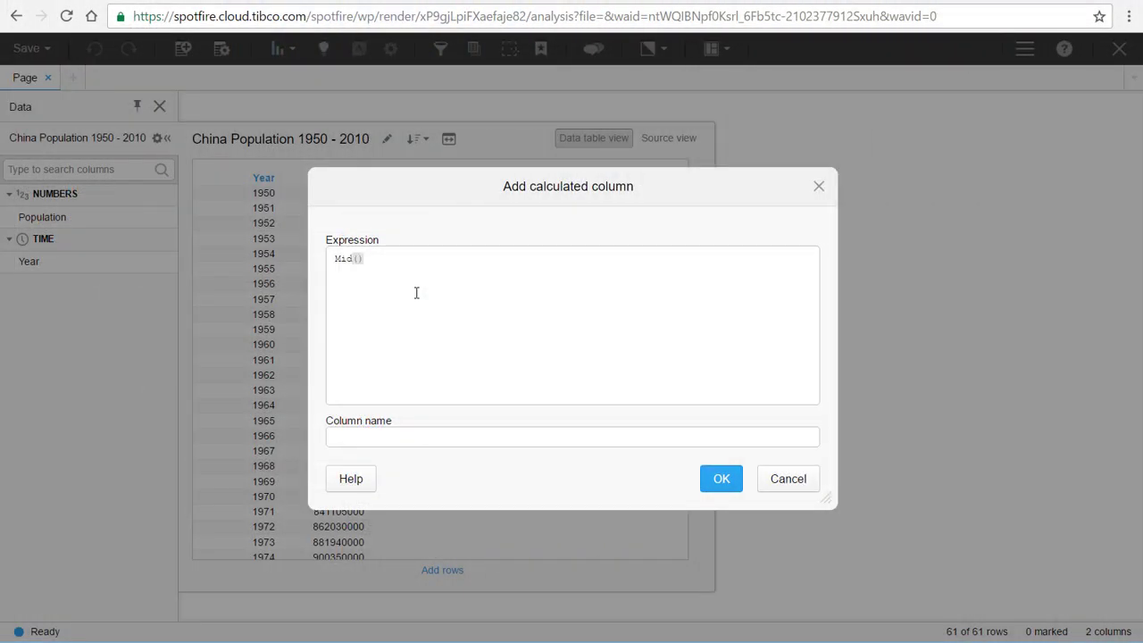
{"action": "type", "text": ",3,1"}
{"action": "left_click", "coordinate": [339, 265]}
{"action": "type", "text": "String("}
{"action": "key", "text": "ctrl+a"}
{"action": "key", "text": "Delete"}
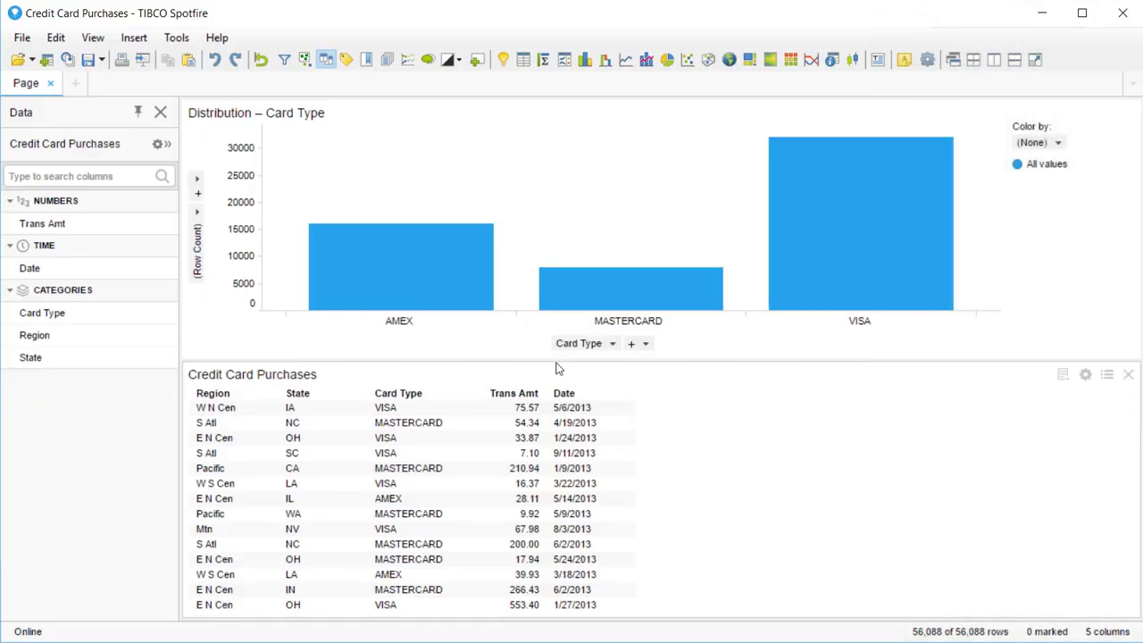
Step: Shrink the Card Type chart so the Credit Card Purchases table is larger, then open the Insert menu
{"action": "left_click_drag", "start_coordinate": [554, 359], "coordinate": [421, 145]}
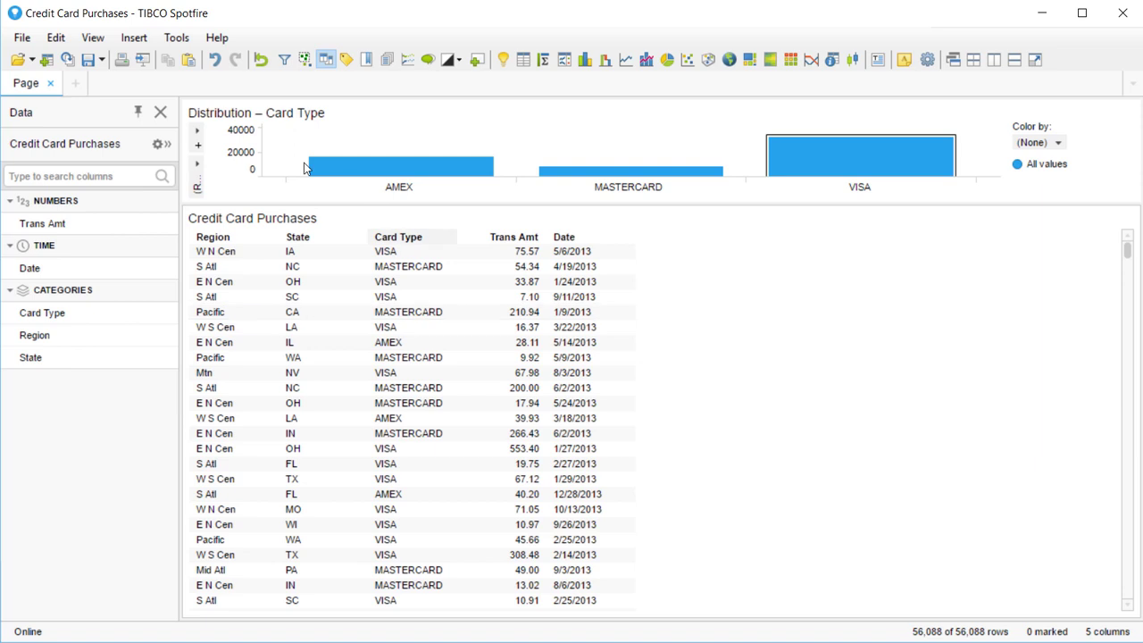
{"action": "left_click", "coordinate": [136, 41]}
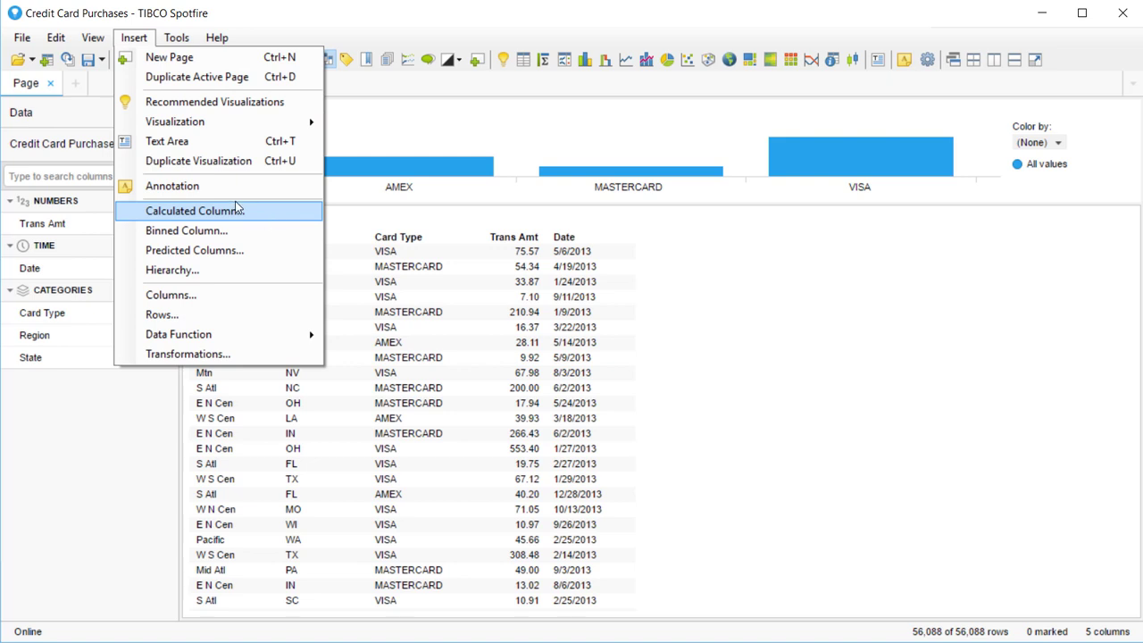
Step: Build the calculated expression [Trans Amt] * .02 from the Credit Card Purchases columns
{"action": "left_click", "coordinate": [69, 464]}
{"action": "left_click", "coordinate": [161, 146]}
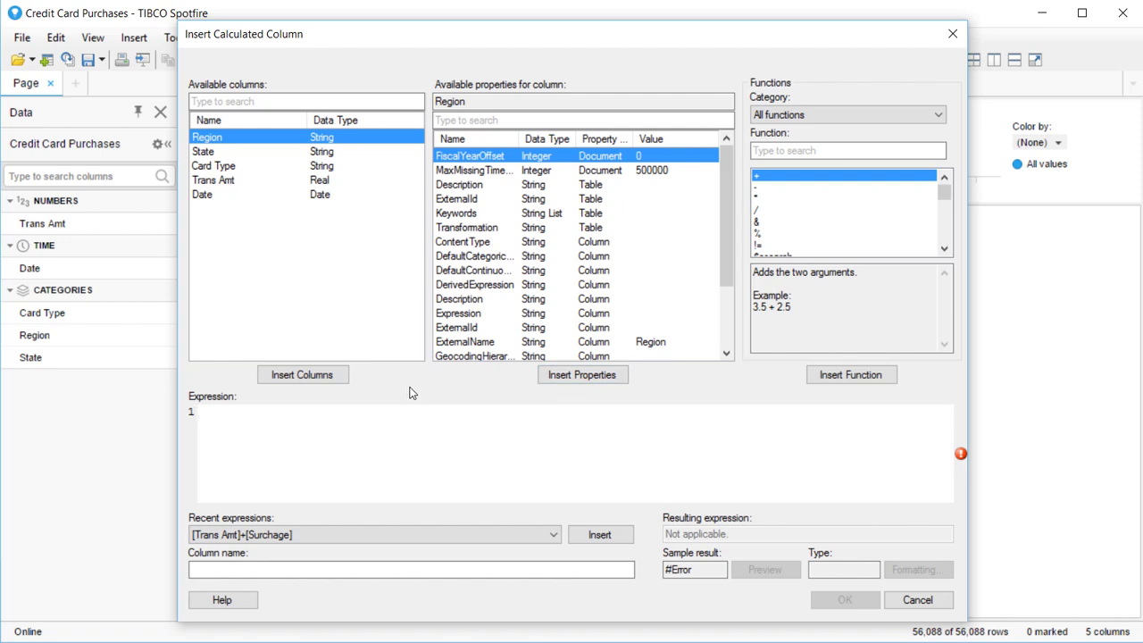
{"action": "left_click", "coordinate": [223, 182]}
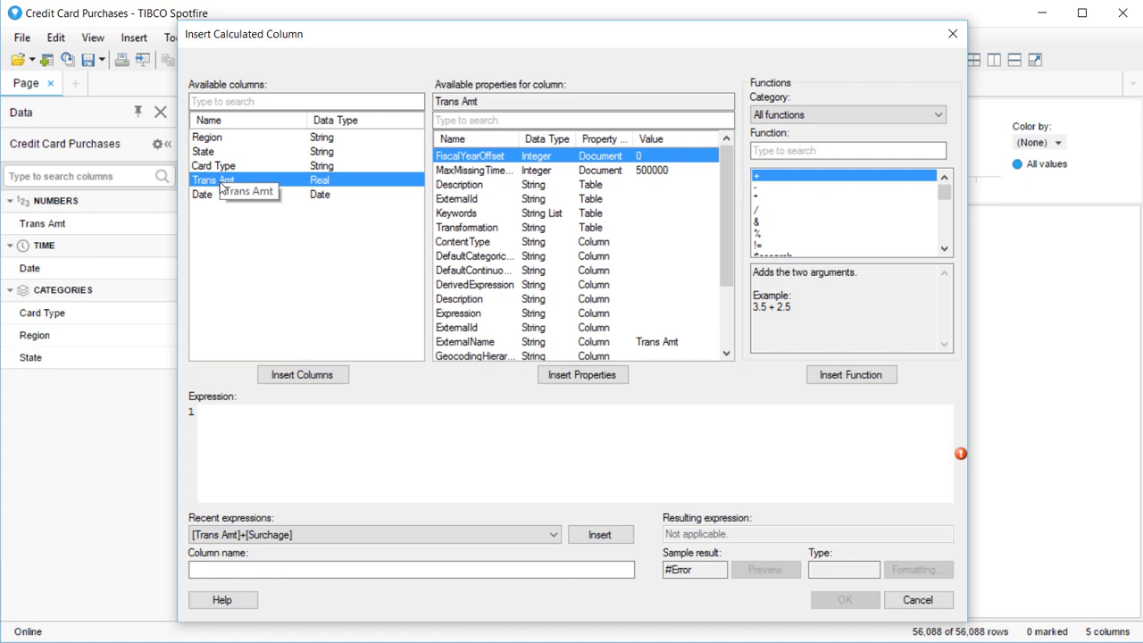
{"action": "left_click", "coordinate": [284, 373]}
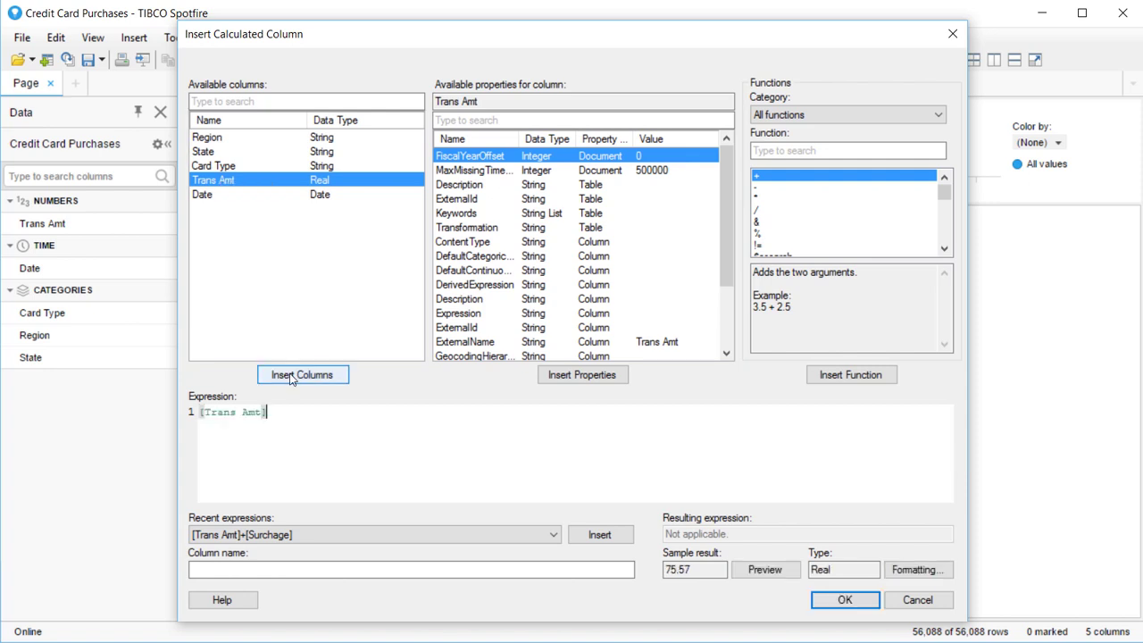
{"action": "type", "text": "* "}
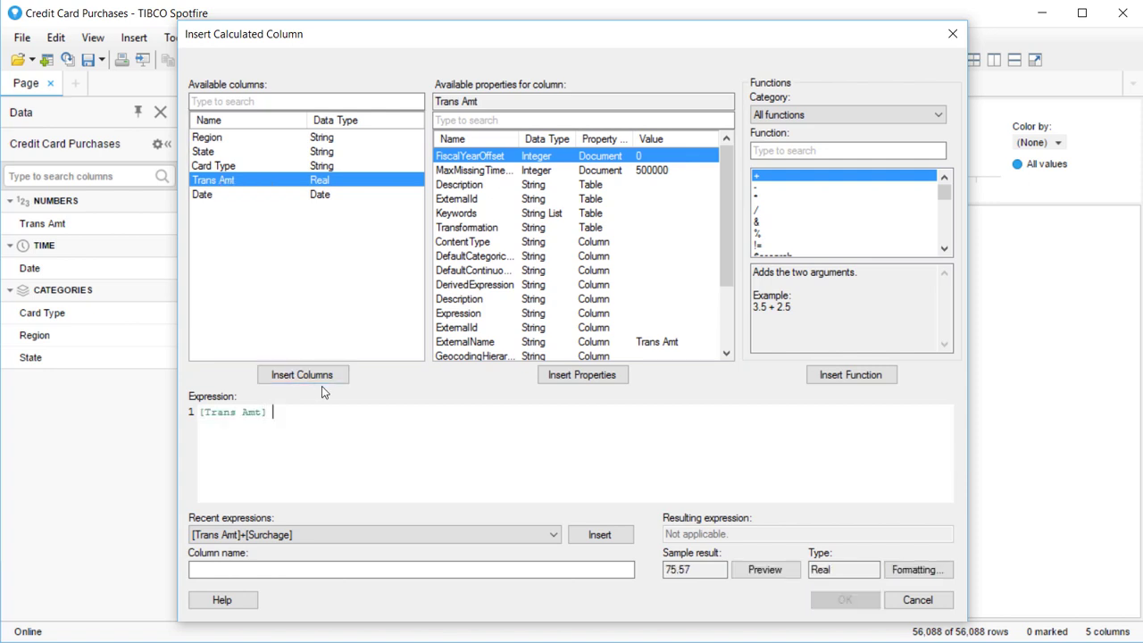
{"action": "type", "text": "."}
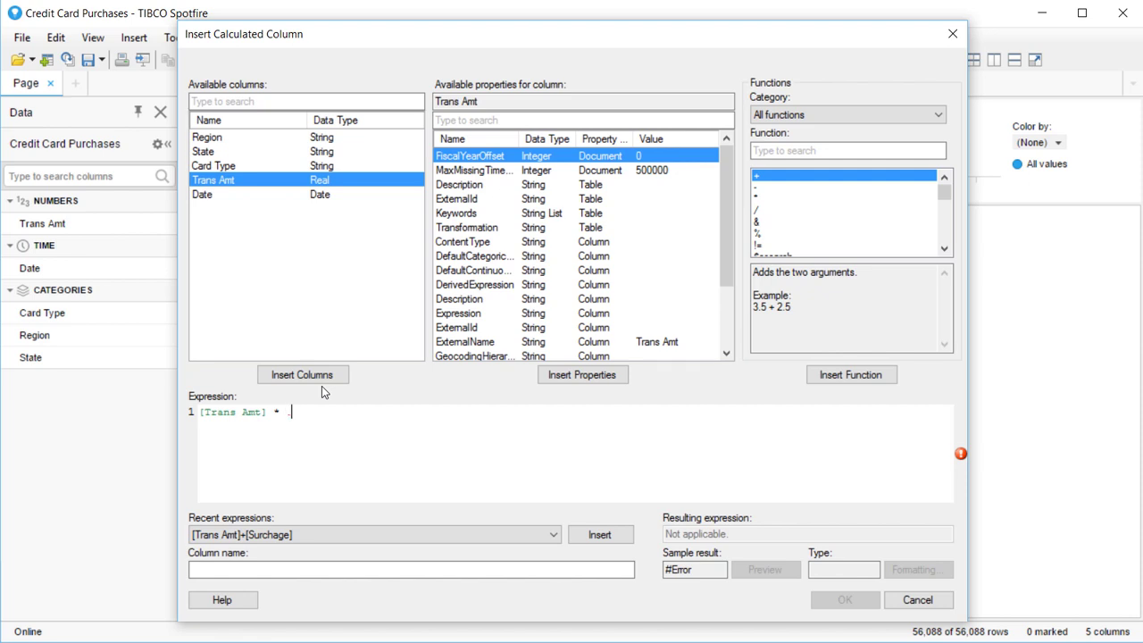
{"action": "type", "text": "02"}
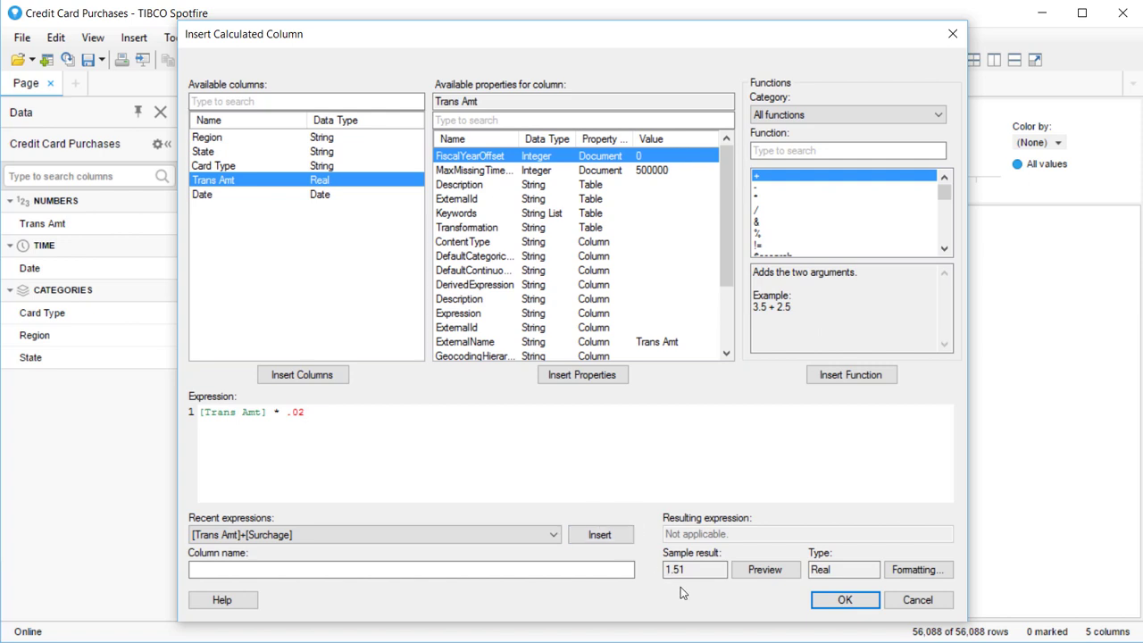
Step: Preview the first rows of computed [Trans Amt] * .02 values
{"action": "left_click", "coordinate": [763, 576]}
{"action": "left_click", "coordinate": [780, 576]}
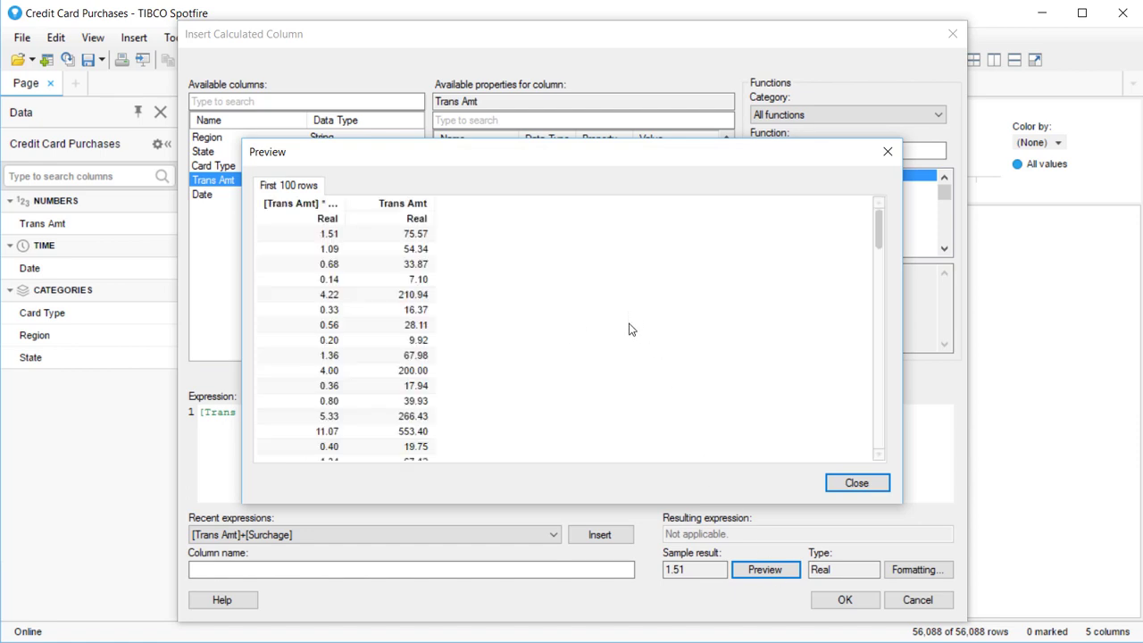
{"action": "key", "text": "Escape"}
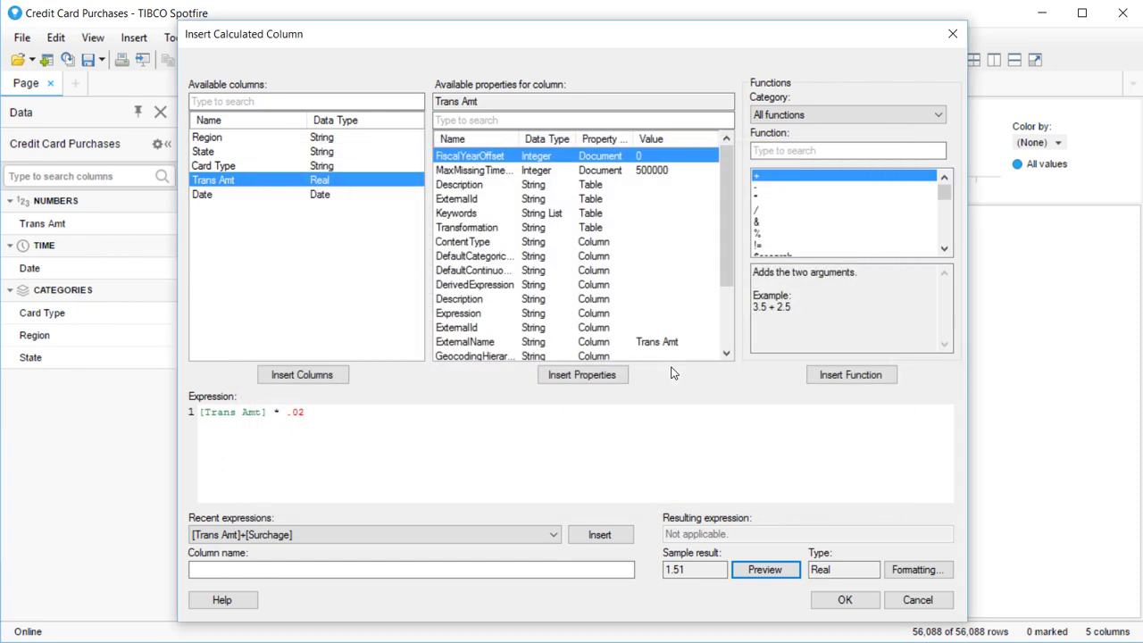
Step: Format the result as Currency with thousands separators and short number format
{"action": "key", "text": "Tab"}
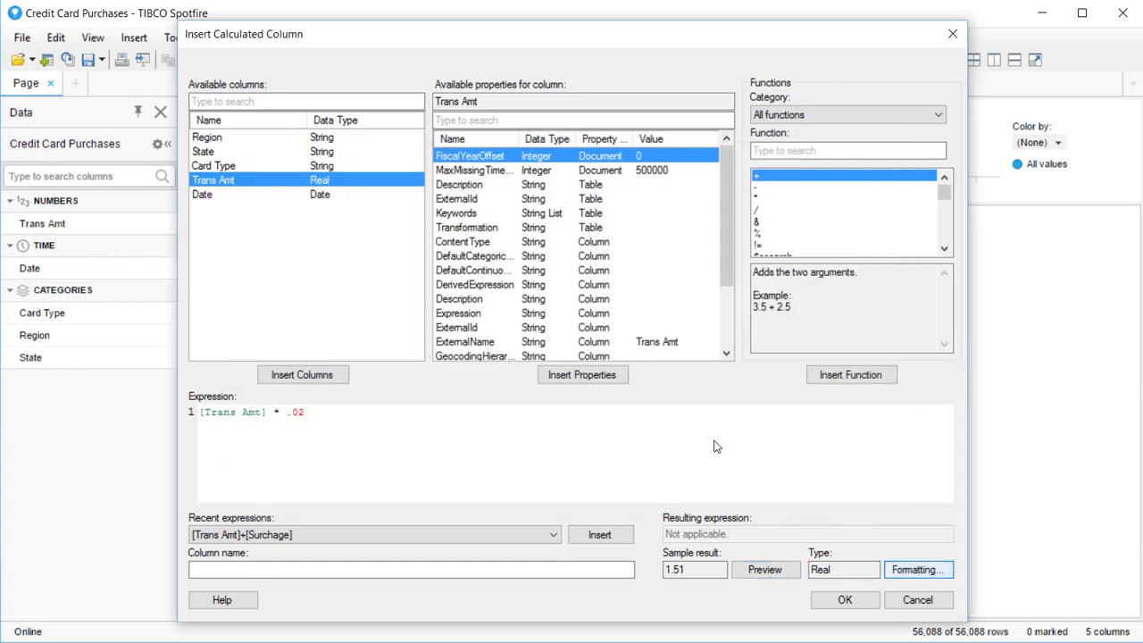
{"action": "key", "text": "Return"}
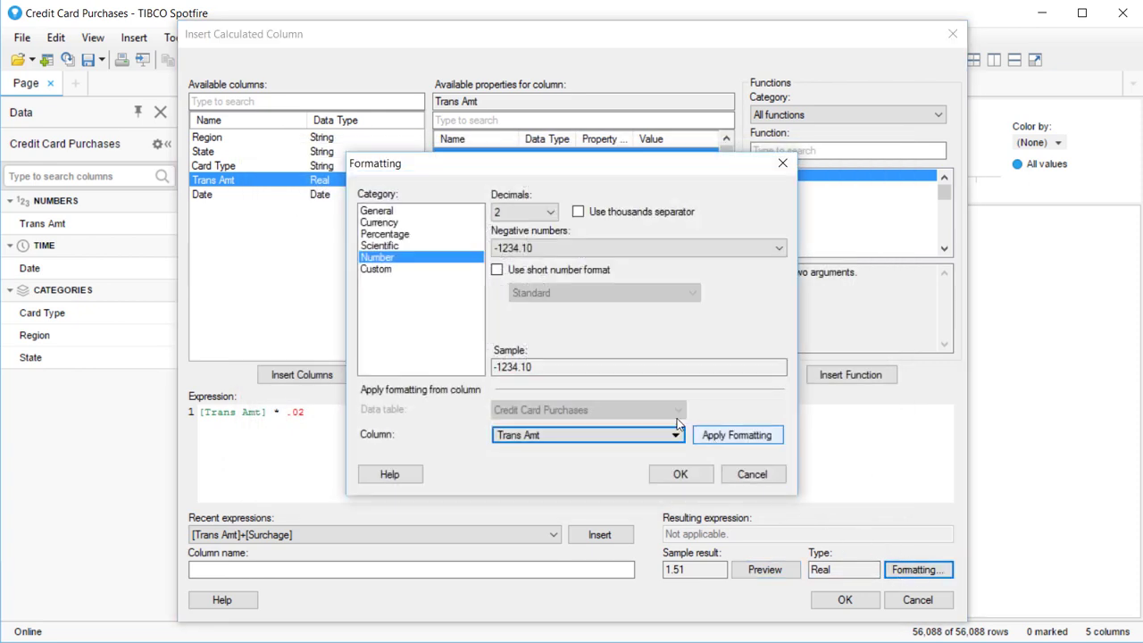
{"action": "left_click", "coordinate": [395, 222]}
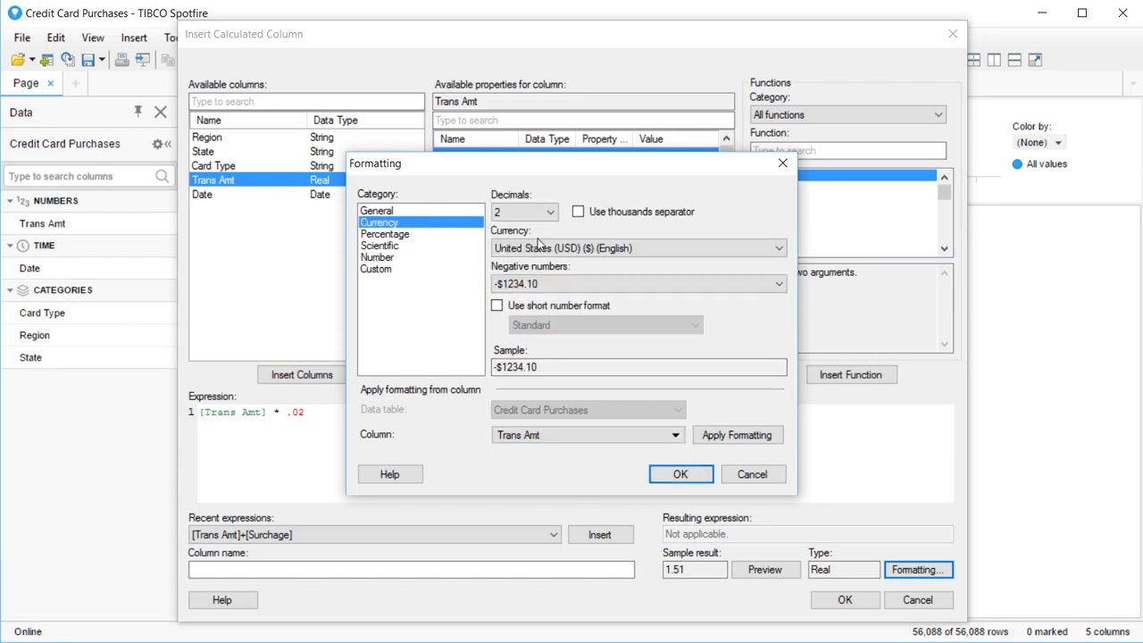
{"action": "left_click", "coordinate": [578, 211]}
{"action": "left_click", "coordinate": [497, 305]}
{"action": "left_click", "coordinate": [679, 474]}
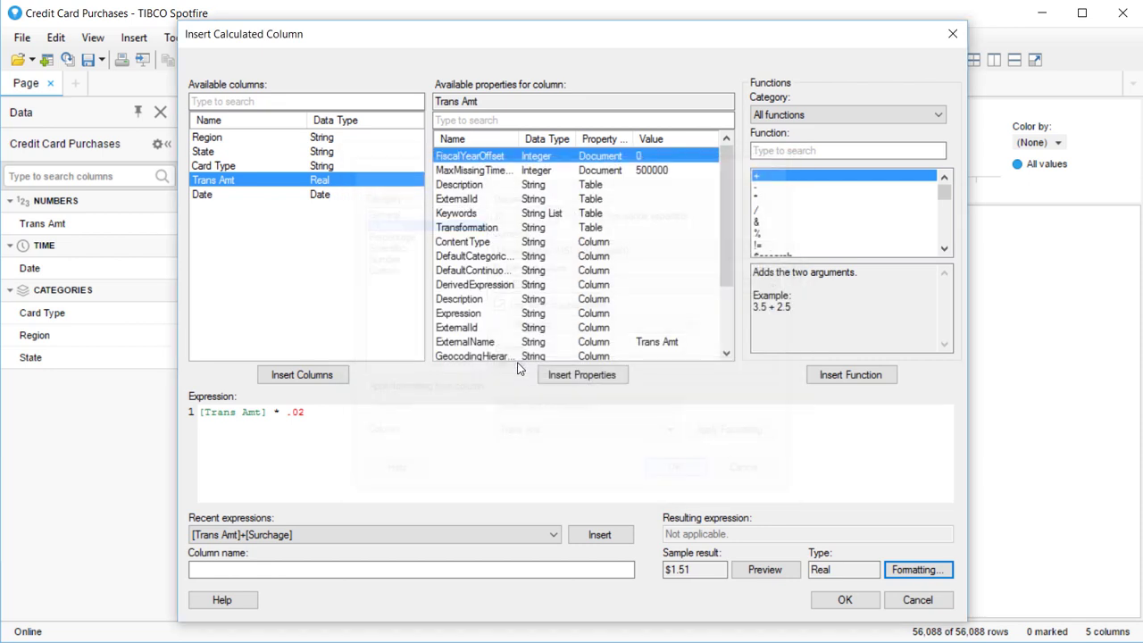
{"action": "left_click", "coordinate": [563, 567]}
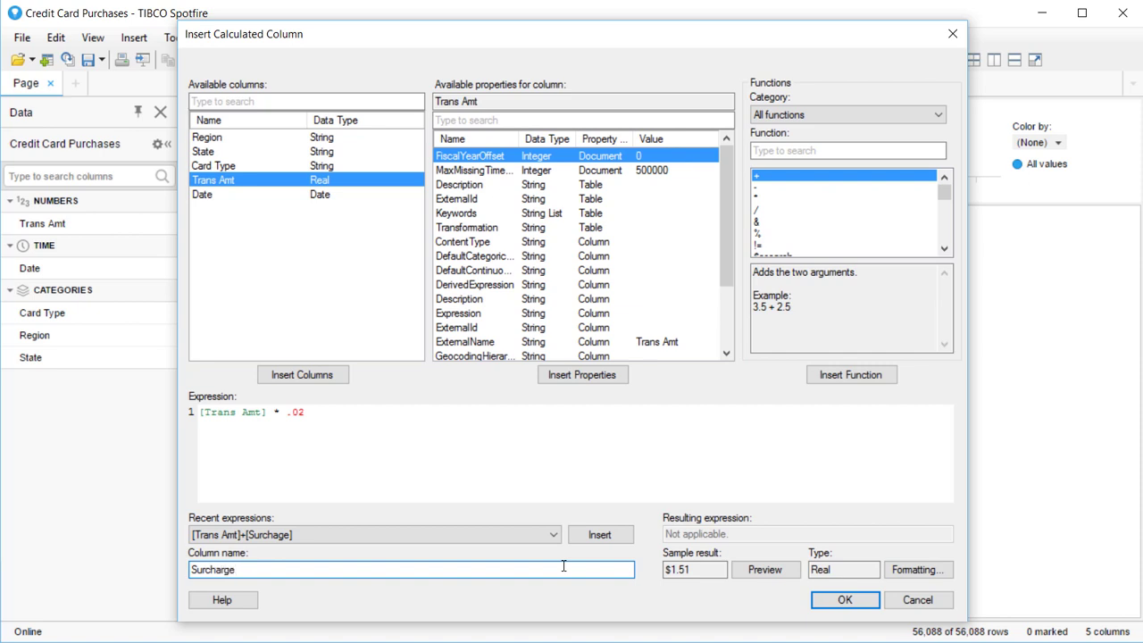
Step: Create the Surcharge column and confirm its [Trans Amt] * 0.02 calculation
{"action": "key", "text": "Return"}
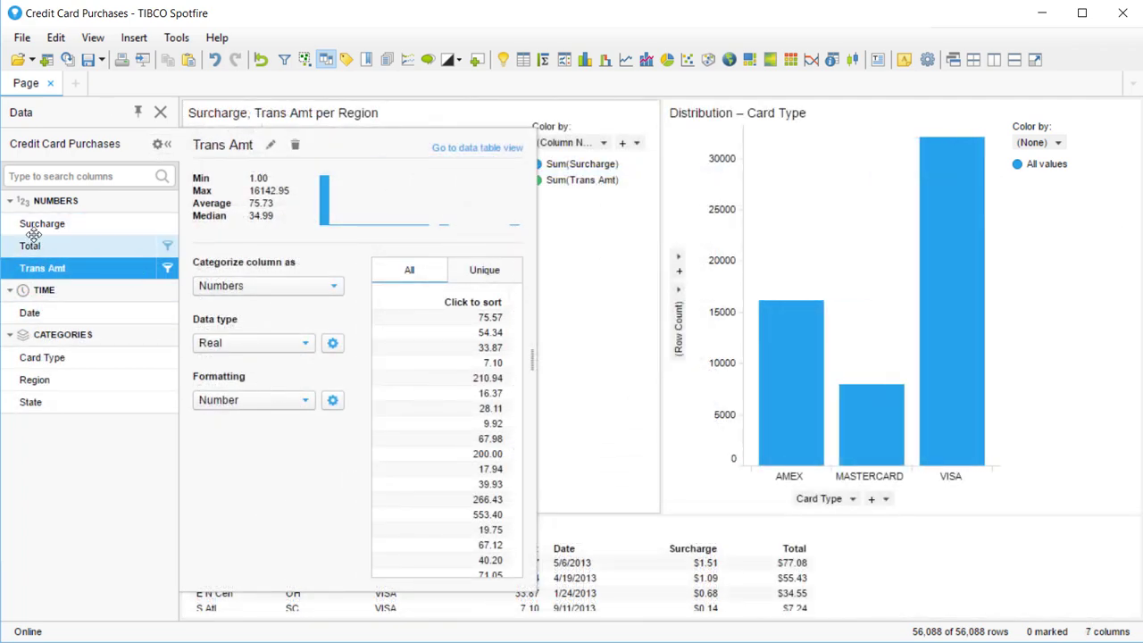
{"action": "left_click", "coordinate": [38, 224]}
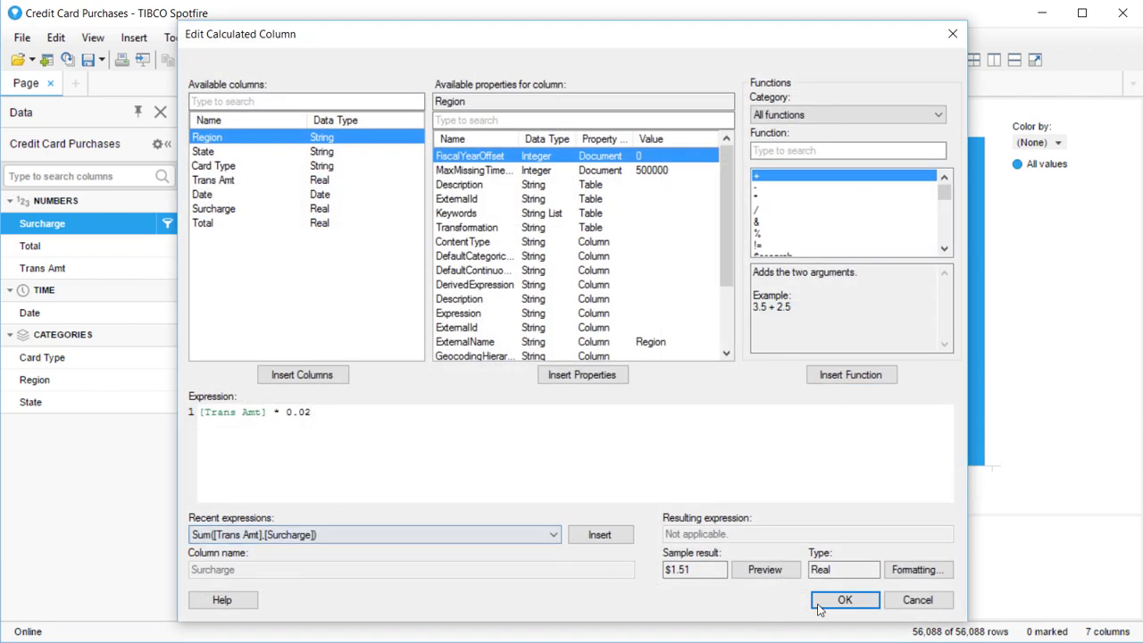
{"action": "left_click", "coordinate": [845, 600]}
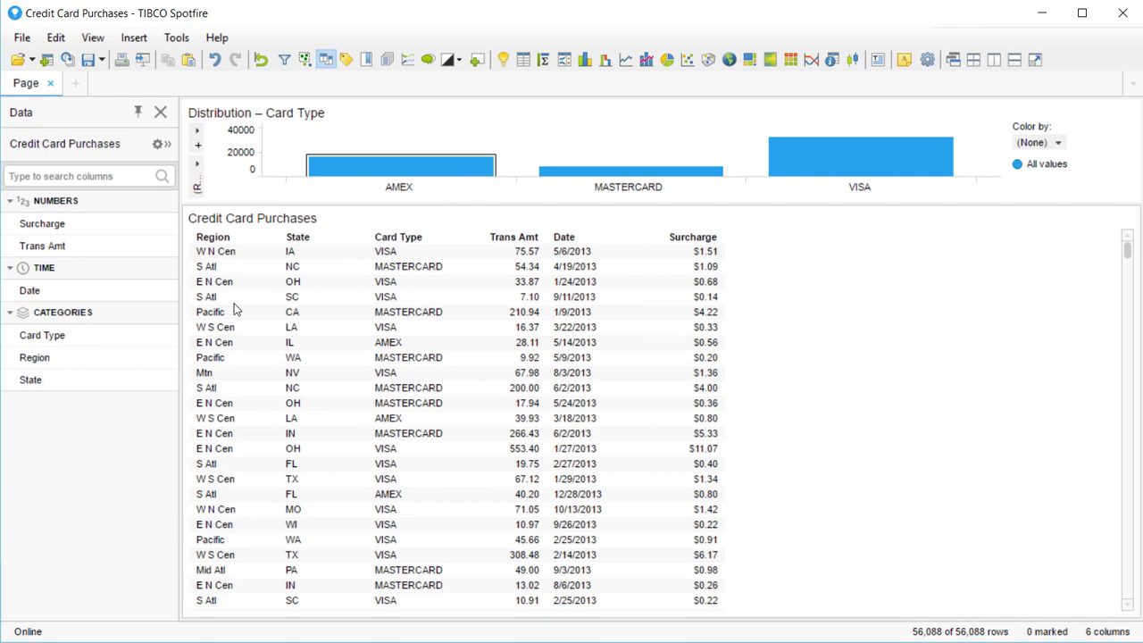
Step: Start a new calculated column with [Trans Amt] as its expression
{"action": "left_click", "coordinate": [157, 145]}
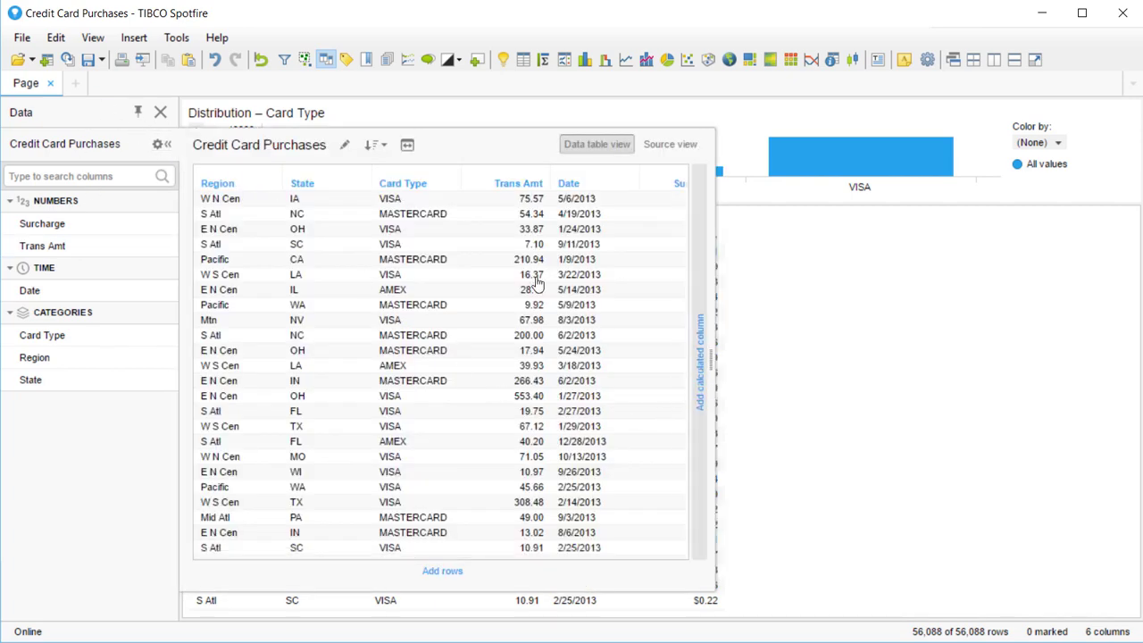
{"action": "left_click", "coordinate": [699, 366]}
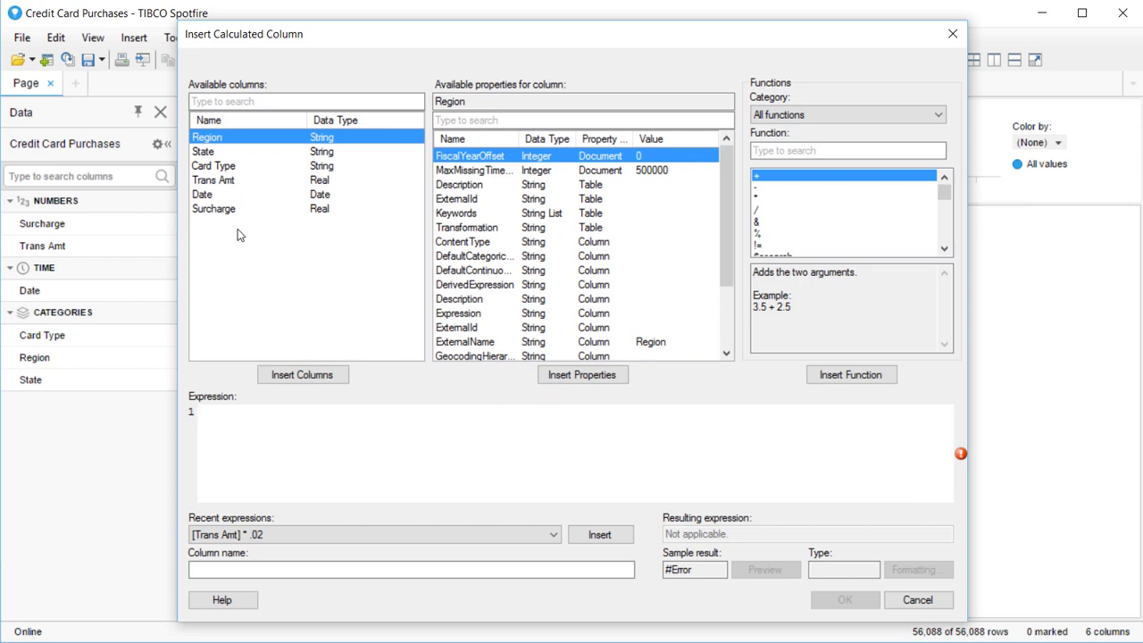
{"action": "left_click", "coordinate": [229, 182]}
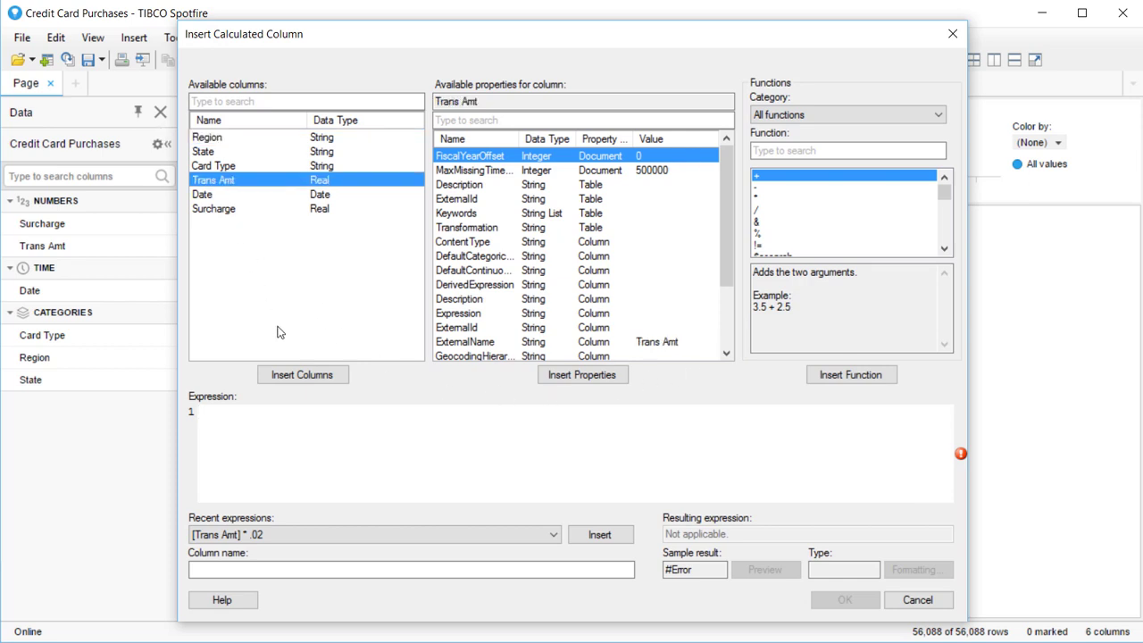
{"action": "key", "text": "Return"}
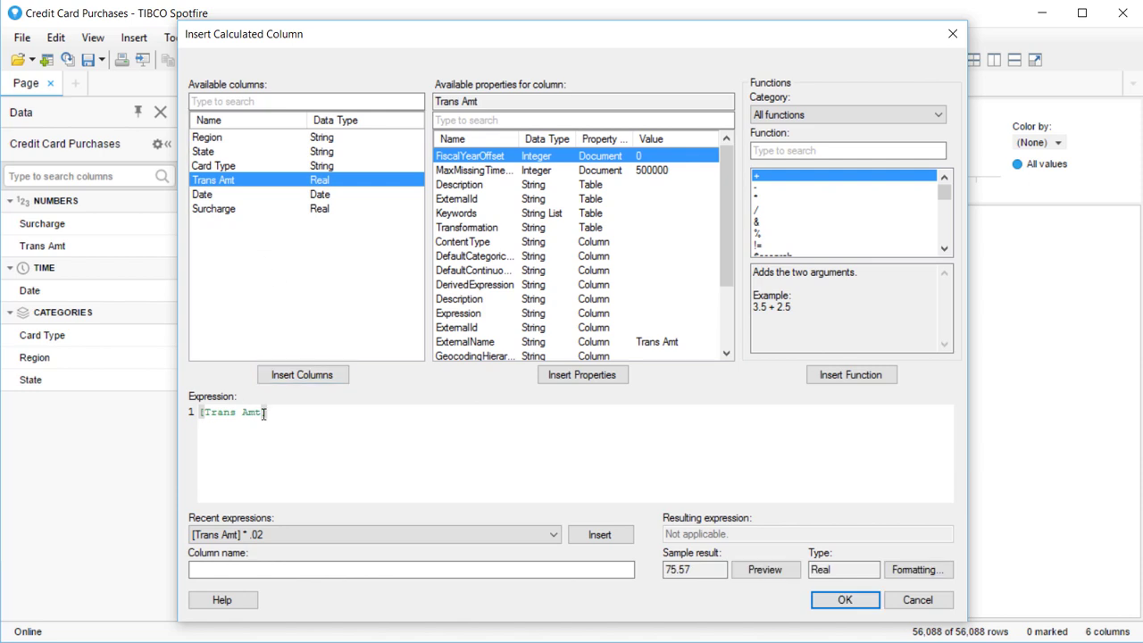
Step: Turn the expression into Sum([Trans Amt],[Surcharge])
{"action": "left_click", "coordinate": [199, 411]}
{"action": "type", "text": "Sum("}
{"action": "left_click", "coordinate": [373, 415]}
{"action": "type", "text": ","}
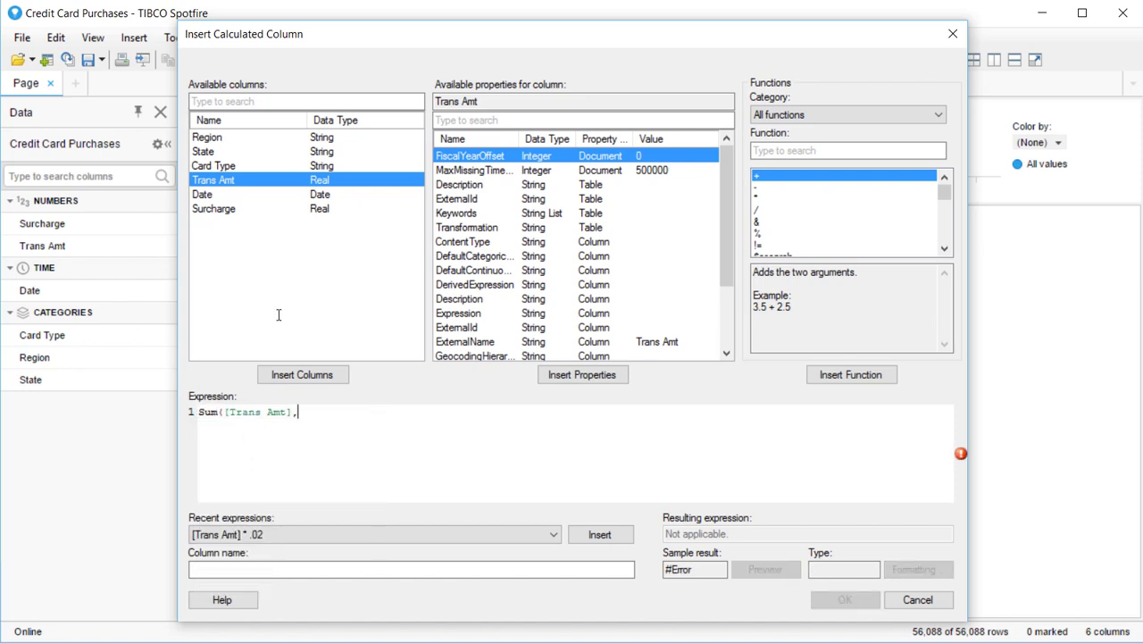
{"action": "left_click", "coordinate": [267, 209]}
{"action": "left_click", "coordinate": [302, 375]}
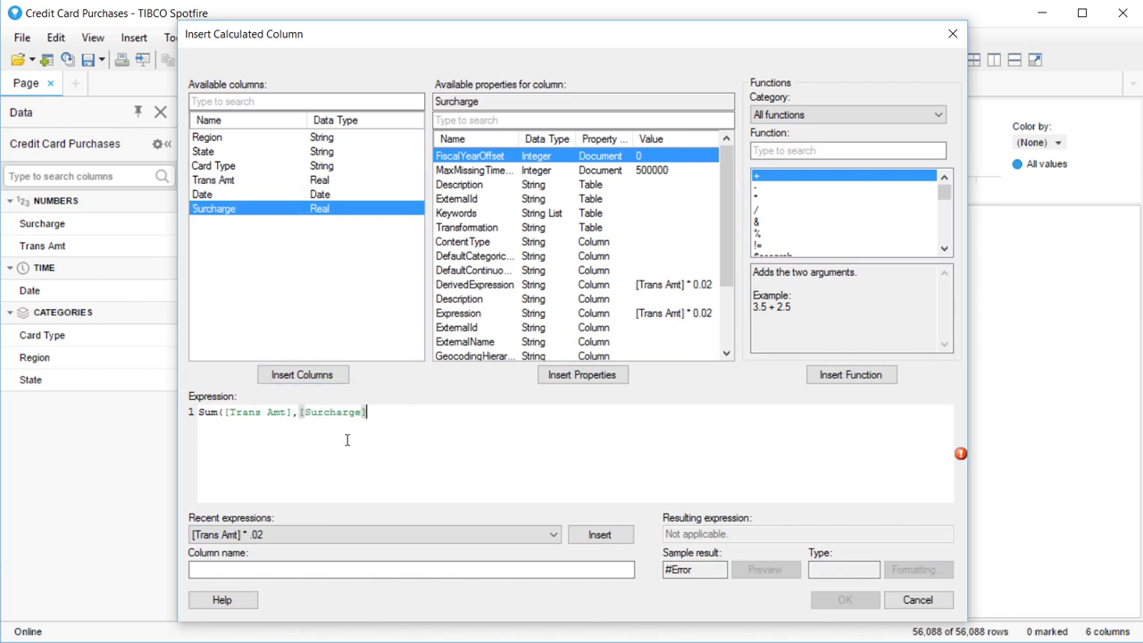
{"action": "type", "text": ")"}
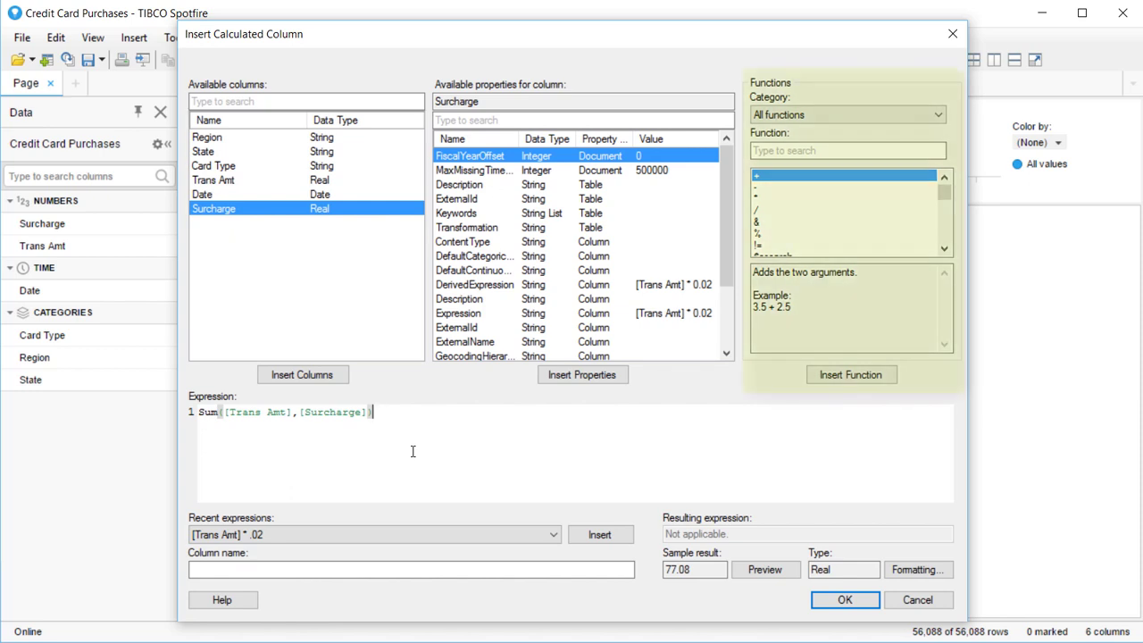
Step: Name the new column Total and browse the available function categories
{"action": "left_click", "coordinate": [337, 563]}
{"action": "type", "text": "Total"}
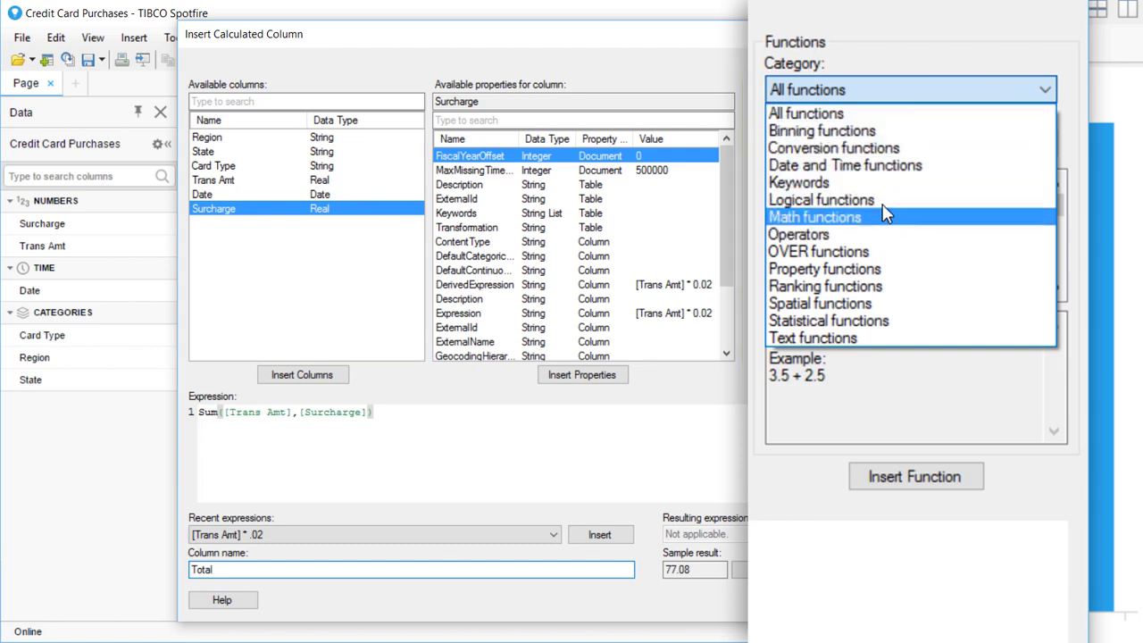
{"action": "left_click", "coordinate": [832, 148]}
{"action": "left_click_drag", "start_coordinate": [1051, 204], "coordinate": [1040, 240]}
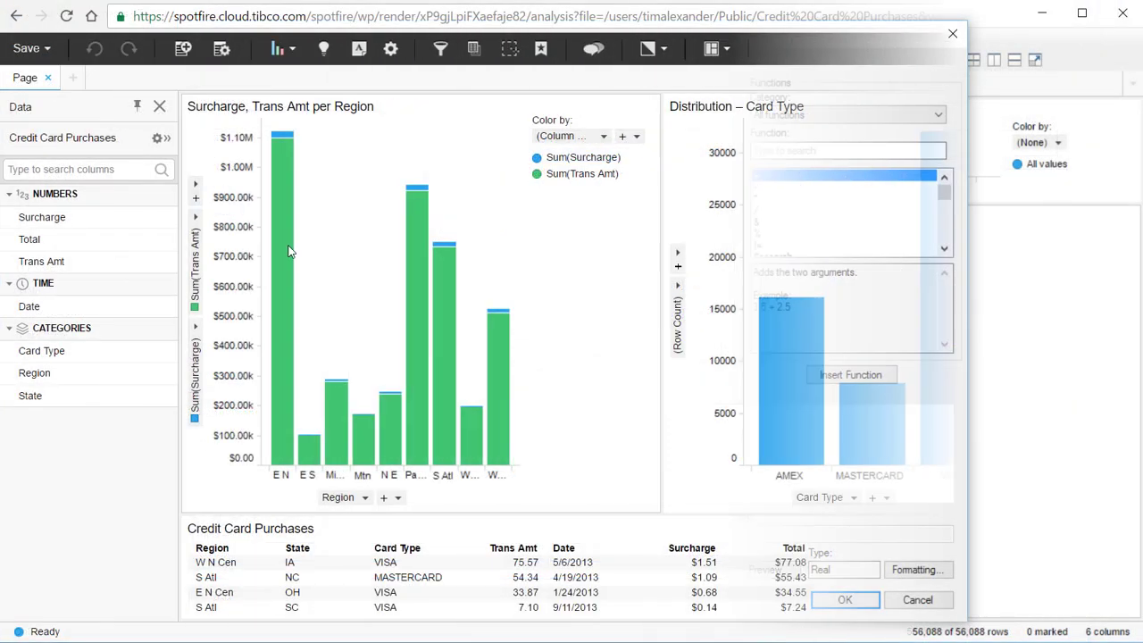
{"action": "left_click", "coordinate": [140, 218]}
{"action": "left_click", "coordinate": [165, 138]}
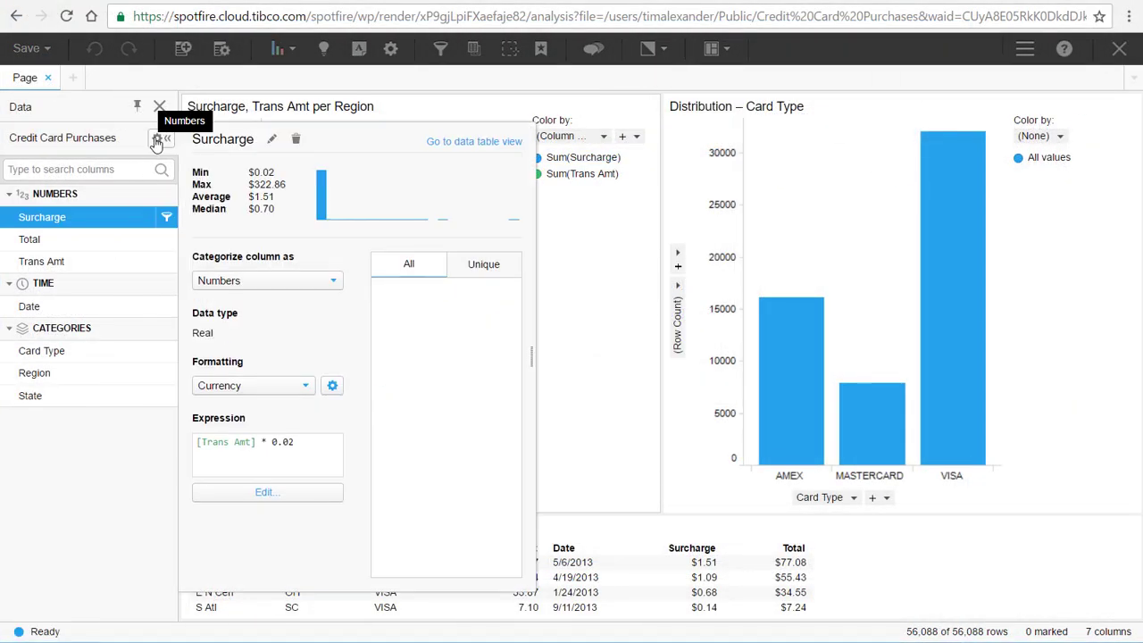
{"action": "left_click", "coordinate": [239, 494]}
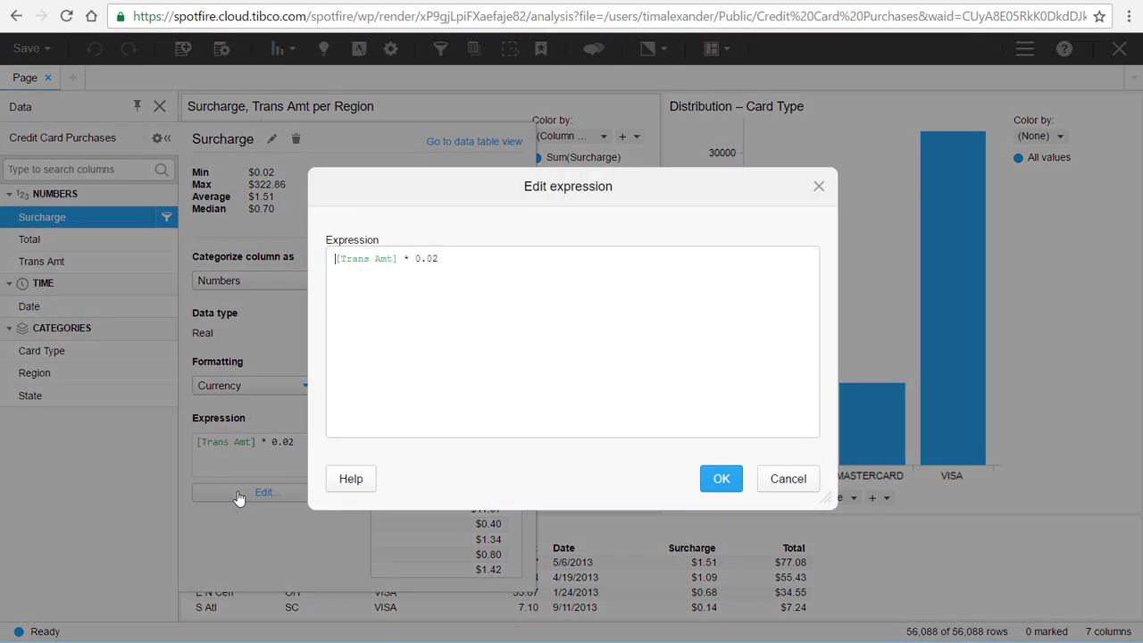
{"action": "left_click", "coordinate": [787, 478]}
{"action": "left_click", "coordinate": [71, 241]}
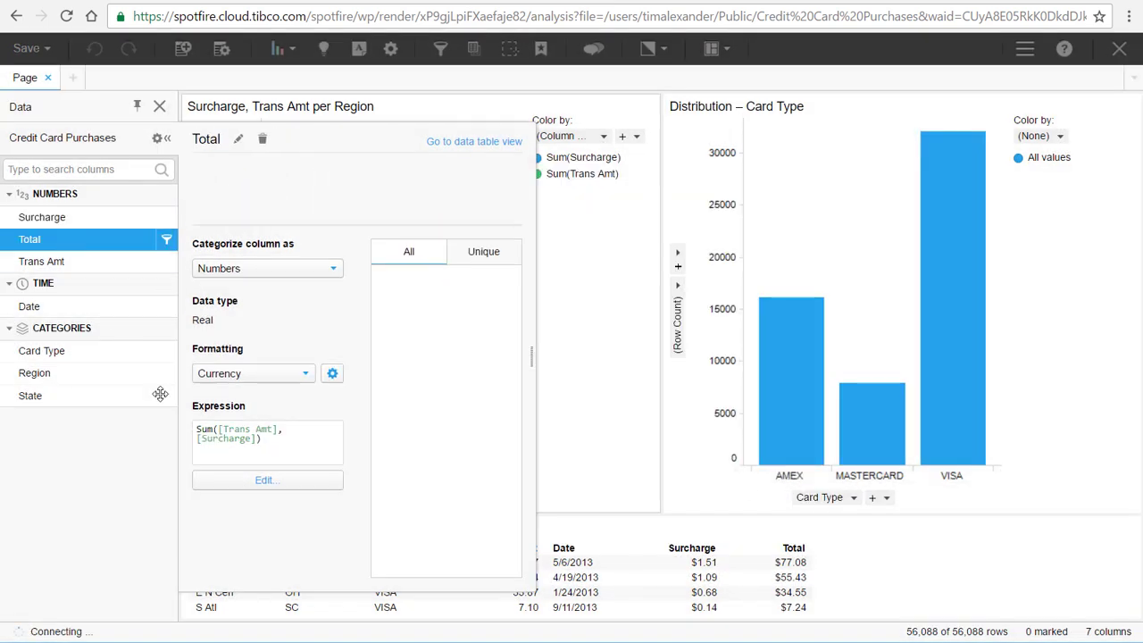
{"action": "left_click", "coordinate": [266, 493]}
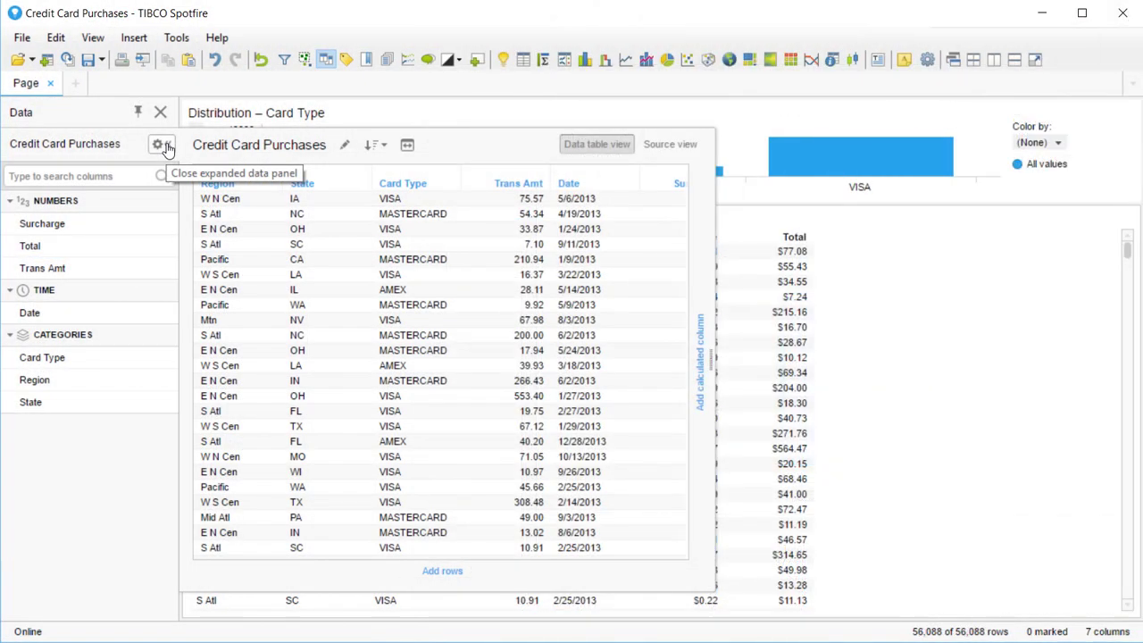
{"action": "left_click", "coordinate": [166, 146]}
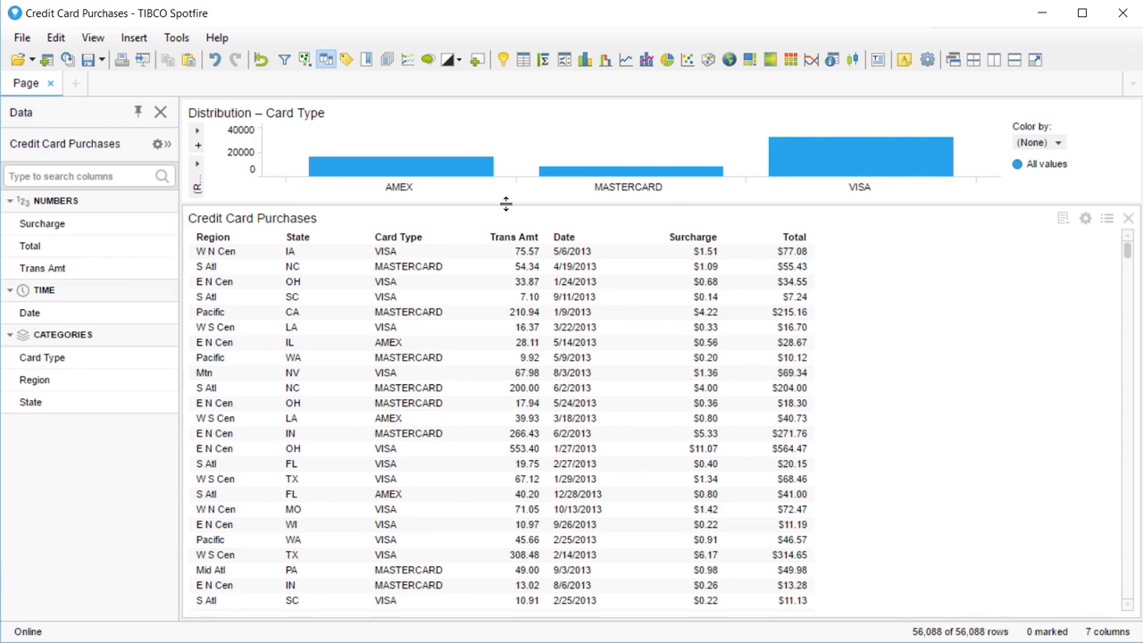
Step: Resize the layout so the Card Type chart is taller than the table
{"action": "left_click_drag", "start_coordinate": [506, 204], "coordinate": [384, 451]}
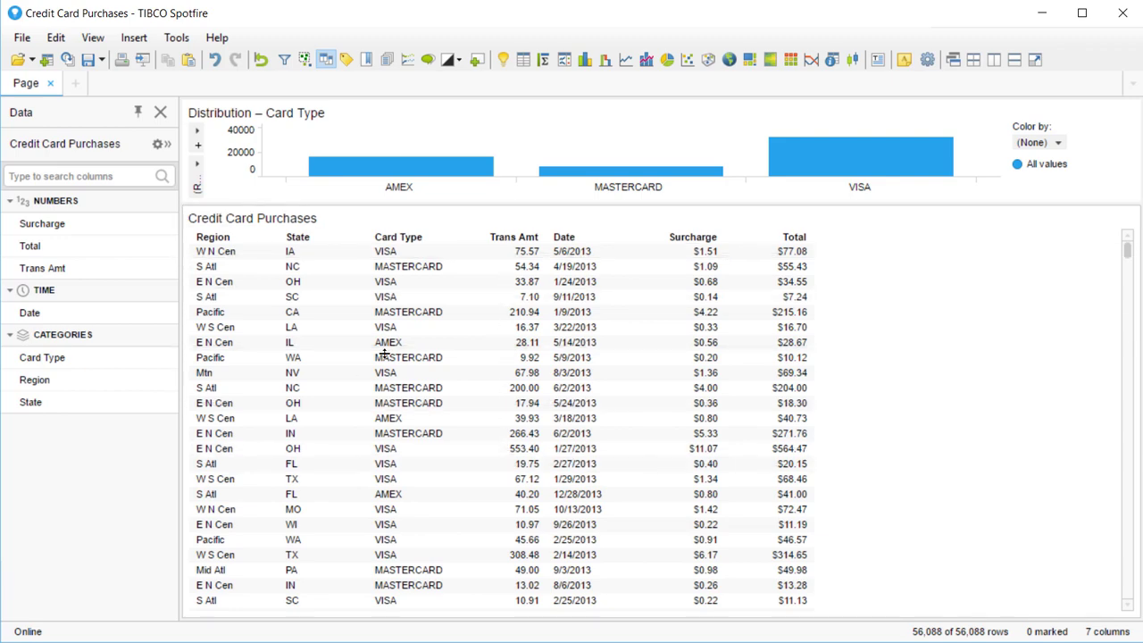